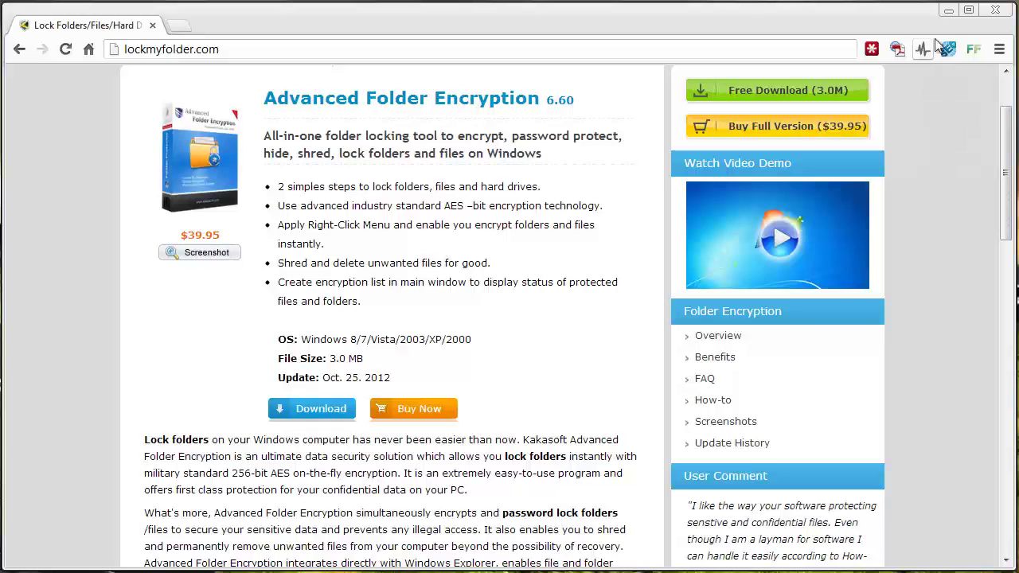
# - Minimize Chrome to bring the Advanced Folder Encryption window into view
pyautogui.click(947, 14)
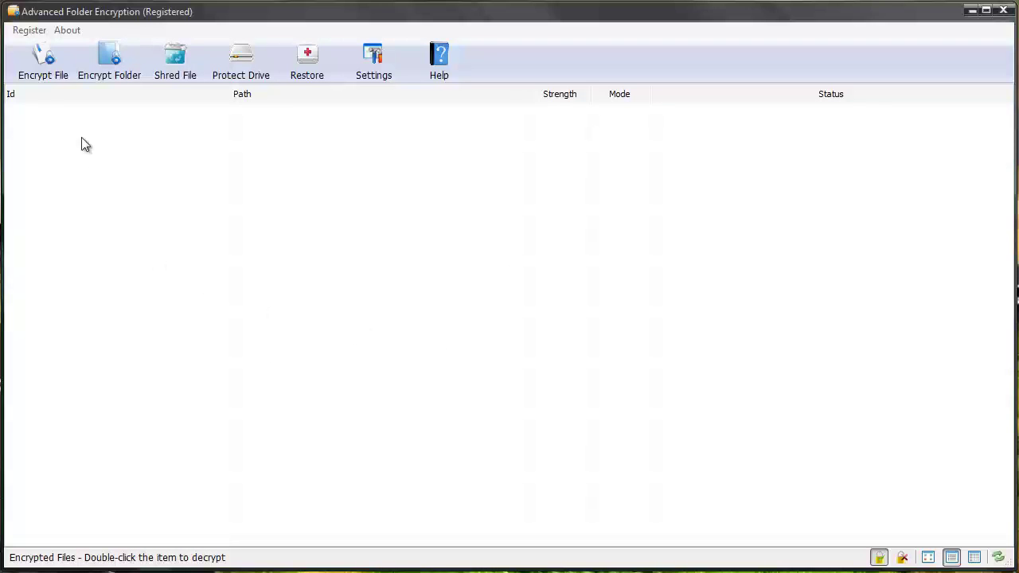
# - Choose the Confidential spreadsheet to encrypt and enter the password twice
pyautogui.click(54, 72)
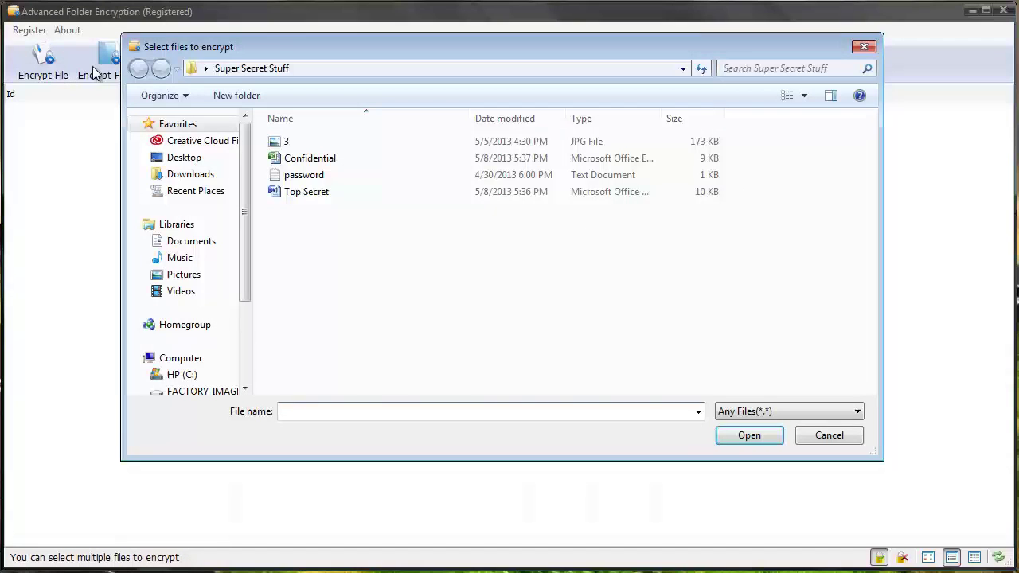
pyautogui.doubleClick(315, 163)
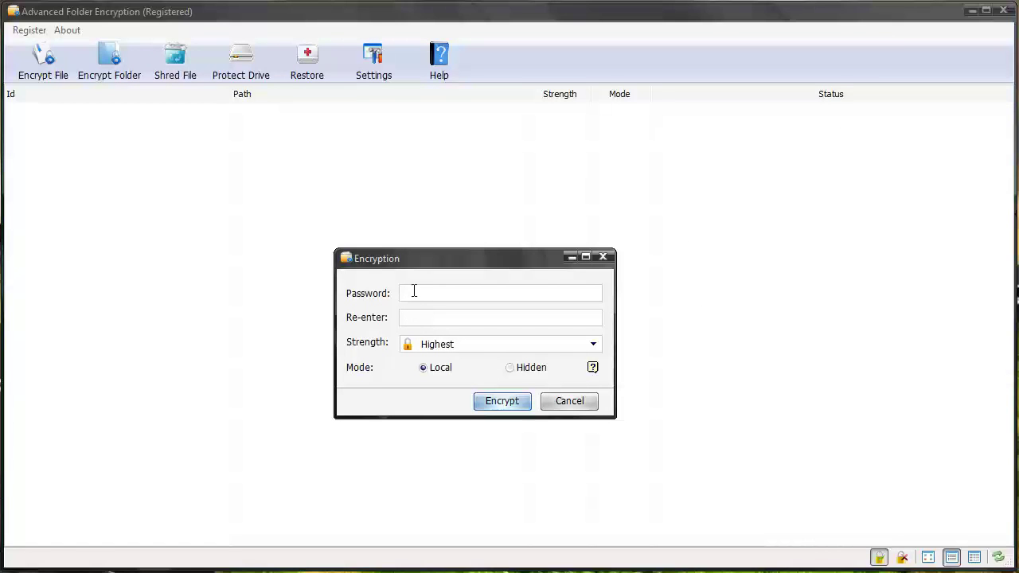
pyautogui.write('123')
pyautogui.press('Tab')
pyautogui.write('123')
# - Encrypt Confidential with Highest strength in Local mode
pyautogui.click(593, 345)
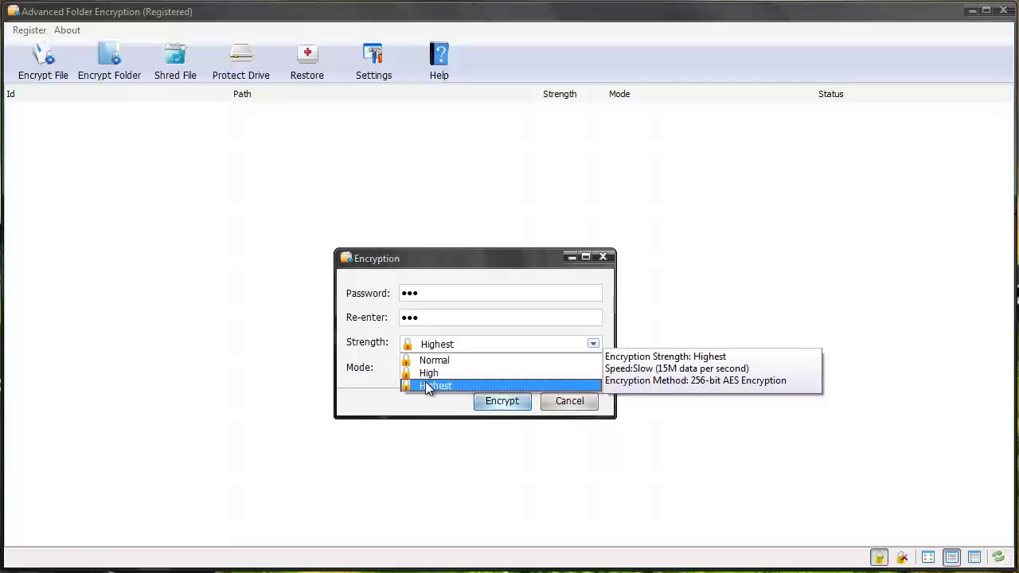
pyautogui.click(367, 387)
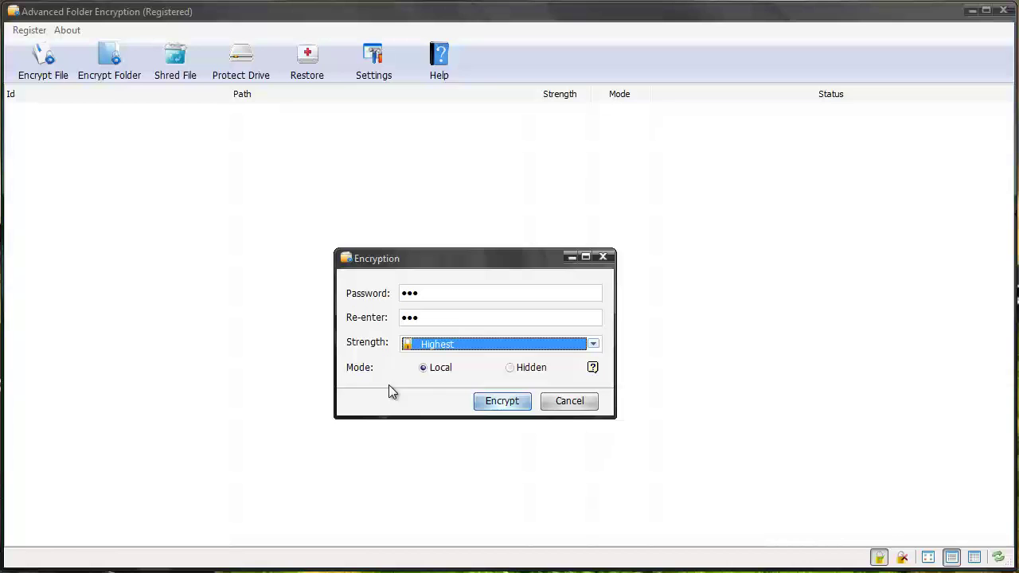
pyautogui.click(510, 370)
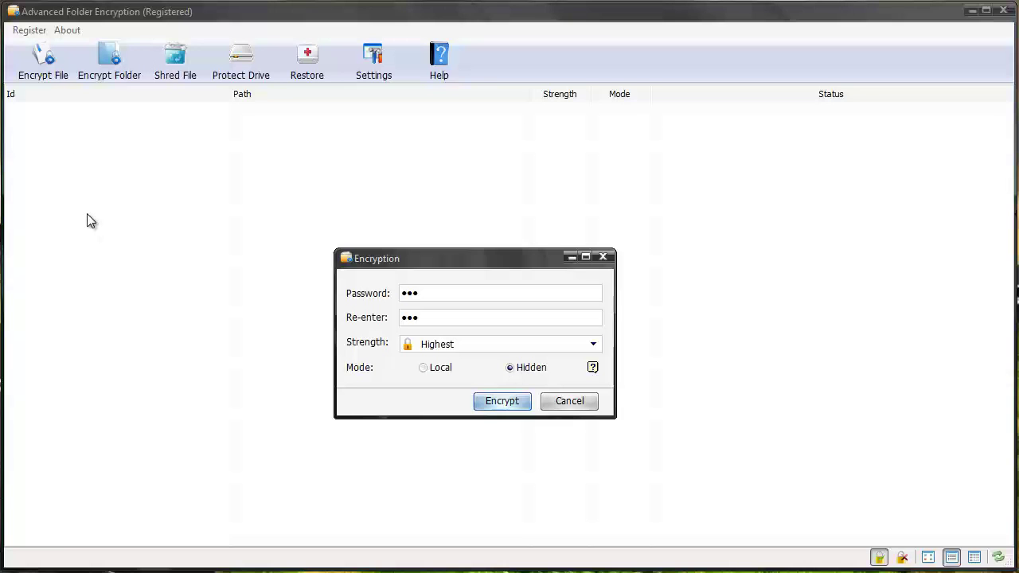
pyautogui.click(423, 367)
pyautogui.click(506, 404)
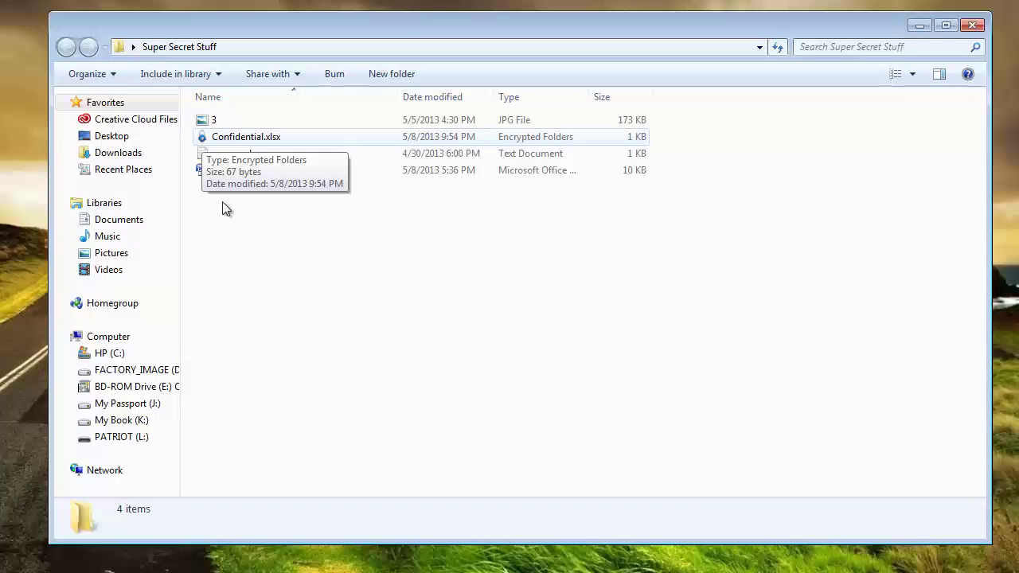
# - Open the decryption prompt for Confidential.xlsx and enter its password
pyautogui.doubleClick(263, 136)
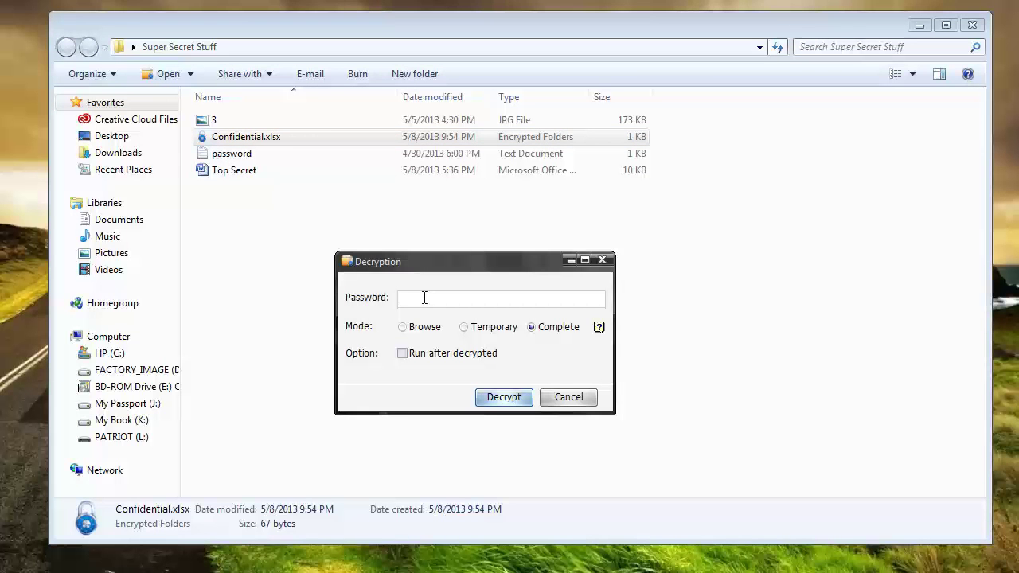
pyautogui.write('123')
pyautogui.moveTo(424, 267); pyautogui.dragTo(418, 206)
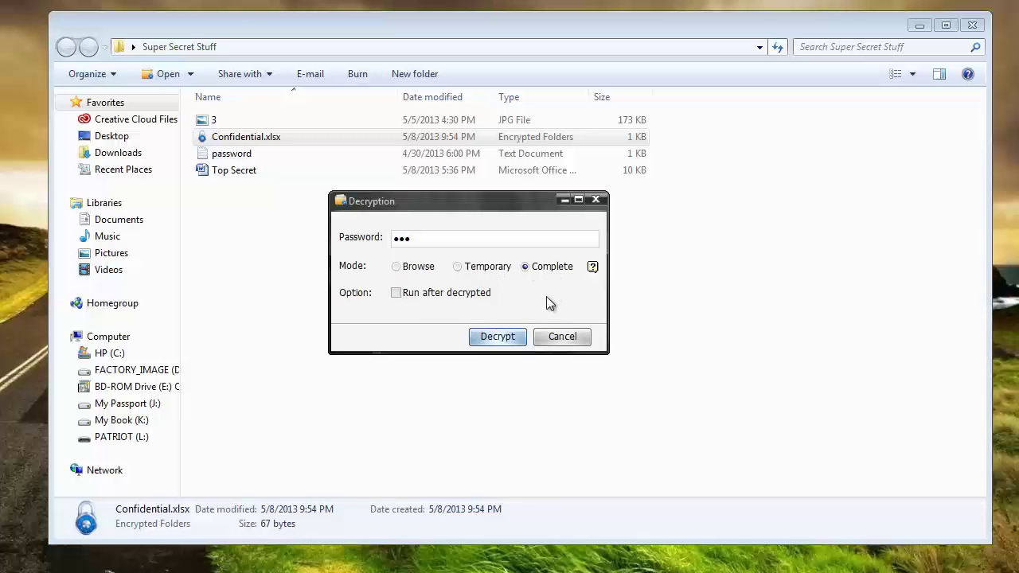
# - Decrypt Confidential.xlsx in Complete mode with Run after decrypted turned off
pyautogui.click(396, 267)
pyautogui.click(457, 271)
pyautogui.click(527, 267)
pyautogui.click(521, 294)
pyautogui.click(498, 339)
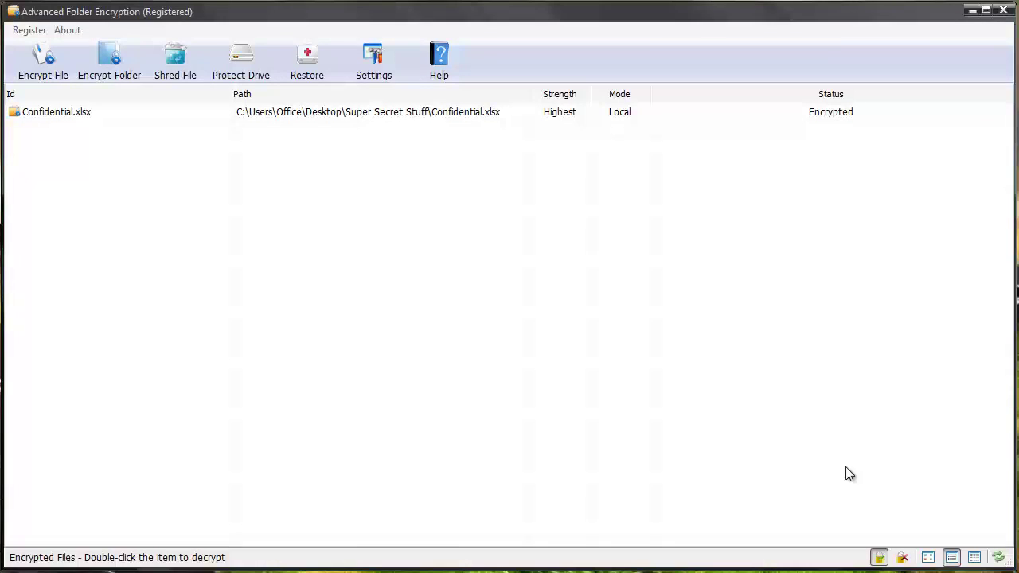
# - Refresh the encrypted-files list, then view and close the Protect Drive and Restore dialogs
pyautogui.click(998, 557)
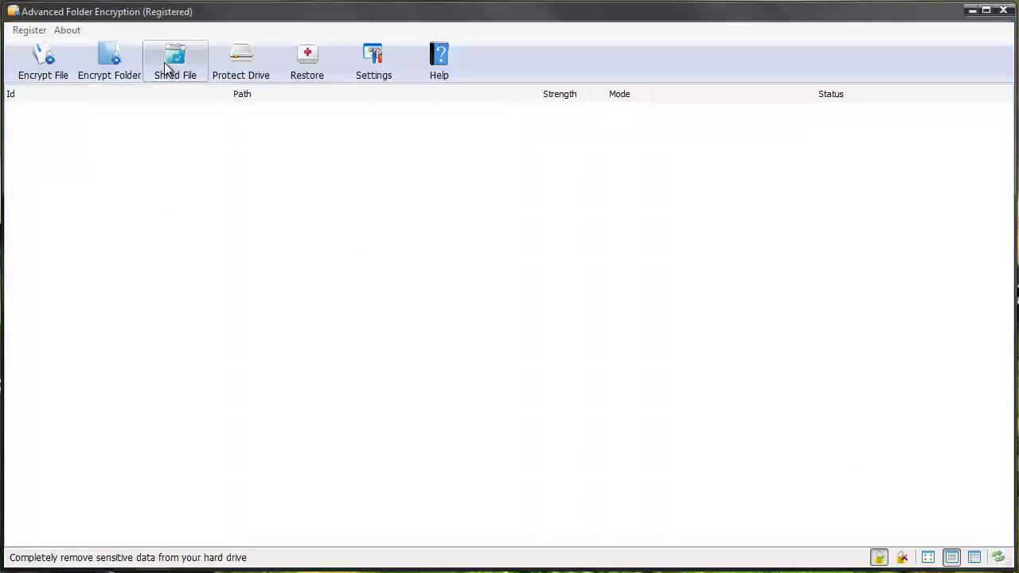
pyautogui.click(242, 64)
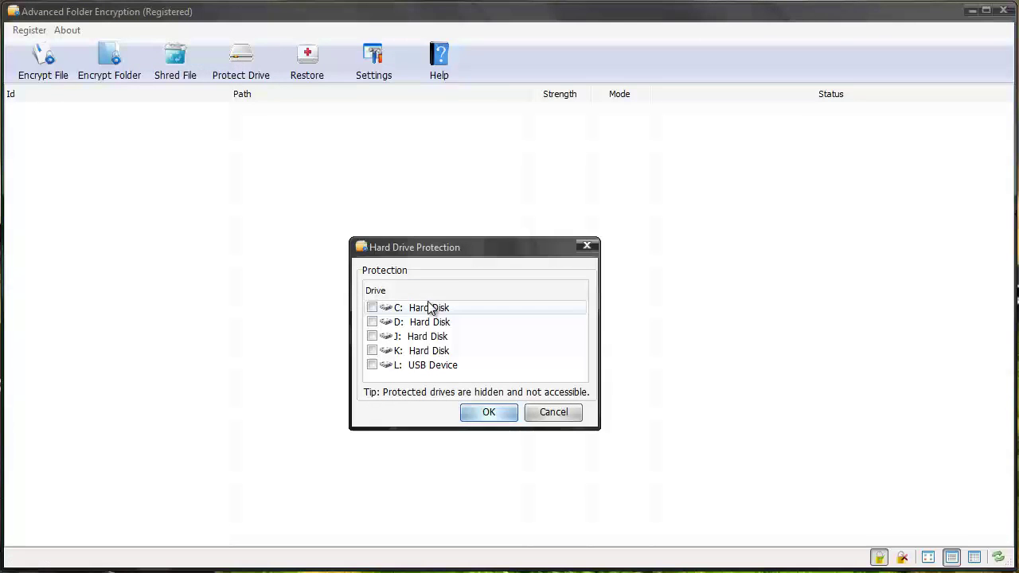
pyautogui.click(481, 411)
pyautogui.click(313, 66)
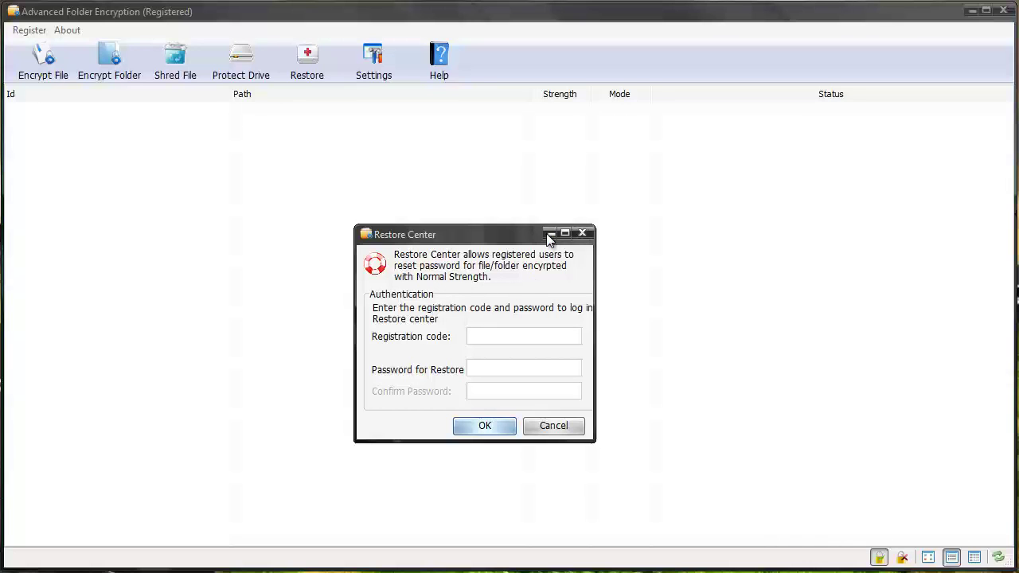
pyautogui.press('Escape')
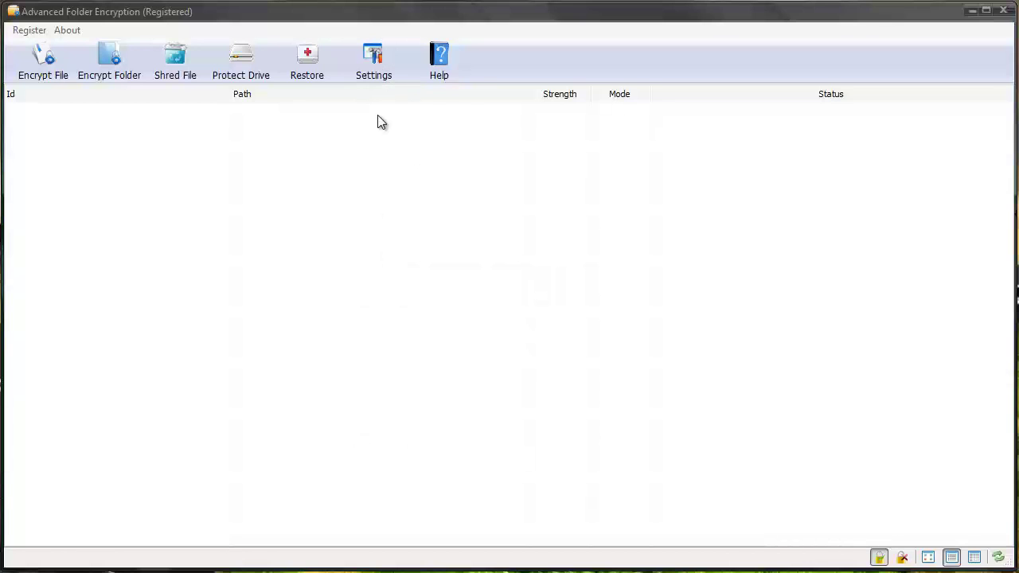
pyautogui.click(374, 70)
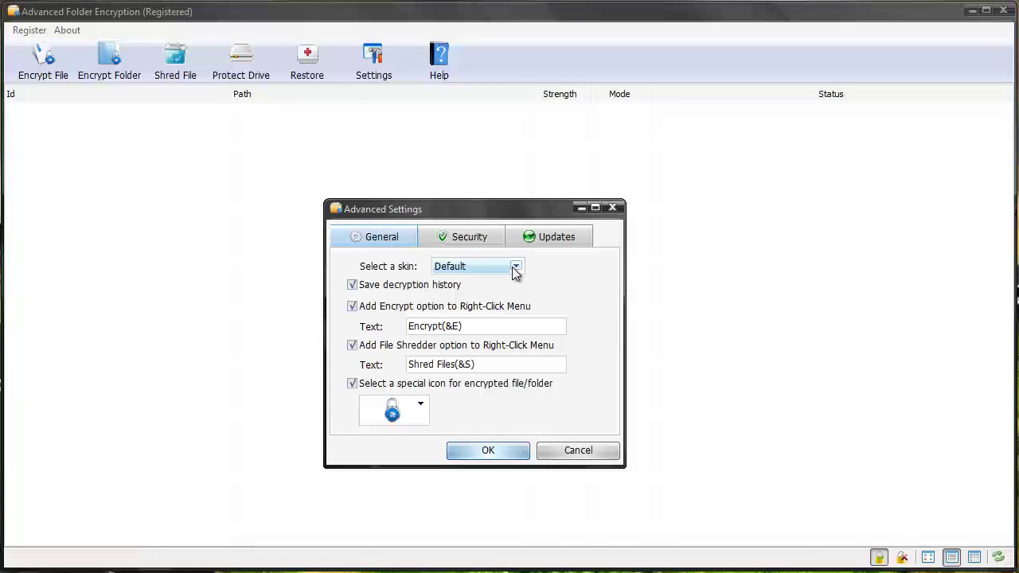
pyautogui.click(498, 321)
pyautogui.click(420, 412)
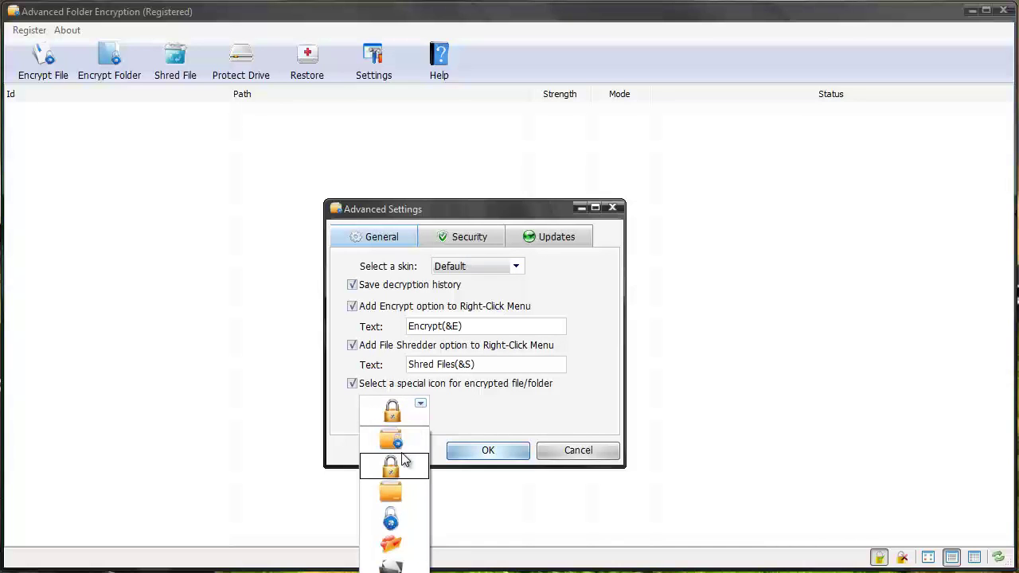
pyautogui.click(458, 398)
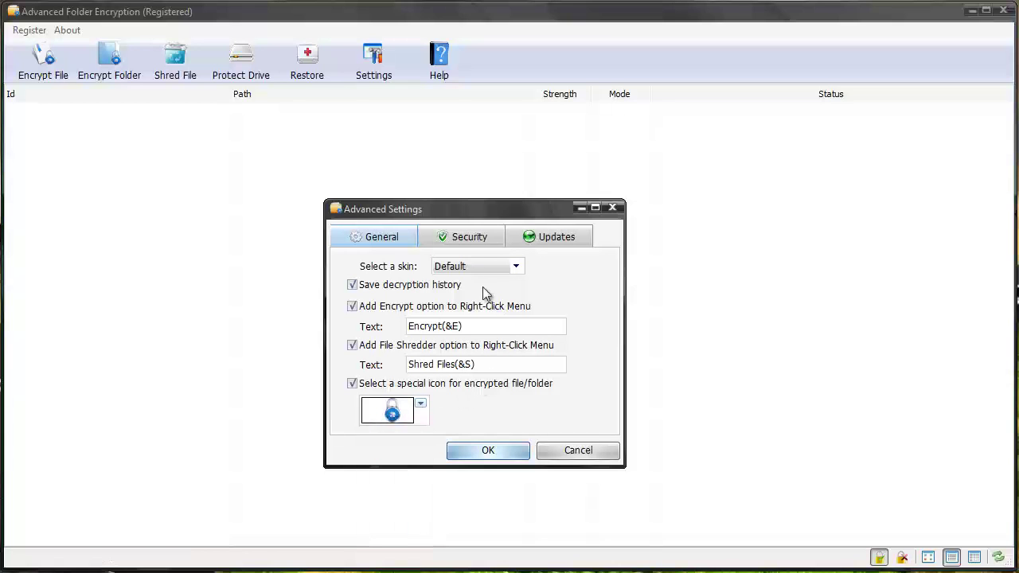
pyautogui.click(469, 239)
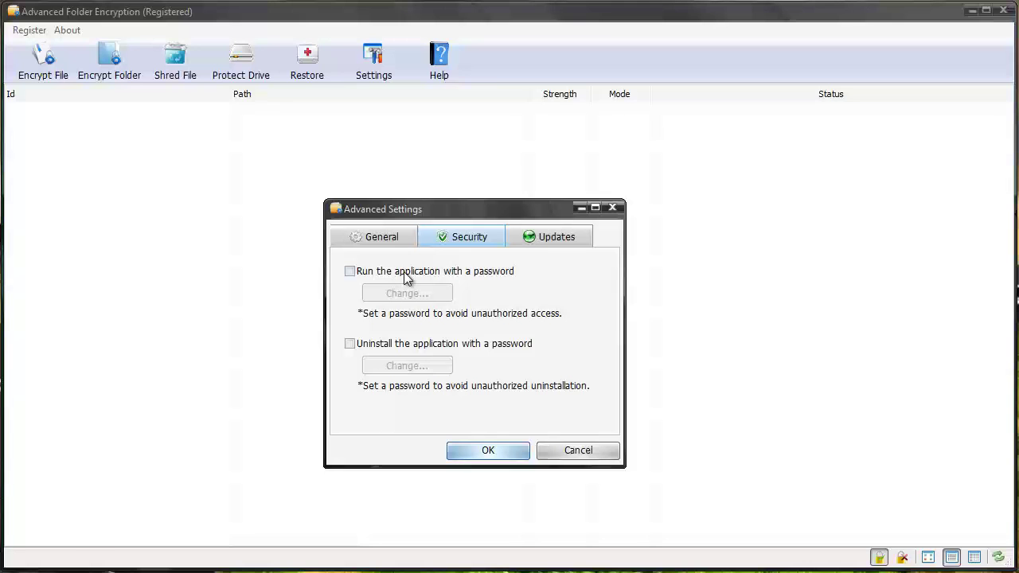
pyautogui.click(541, 240)
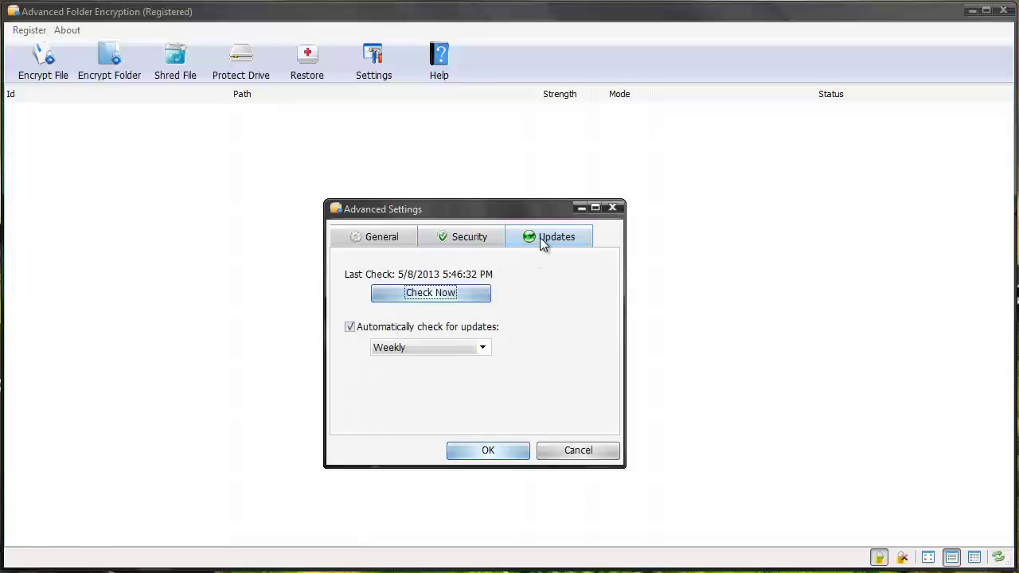
pyautogui.click(504, 451)
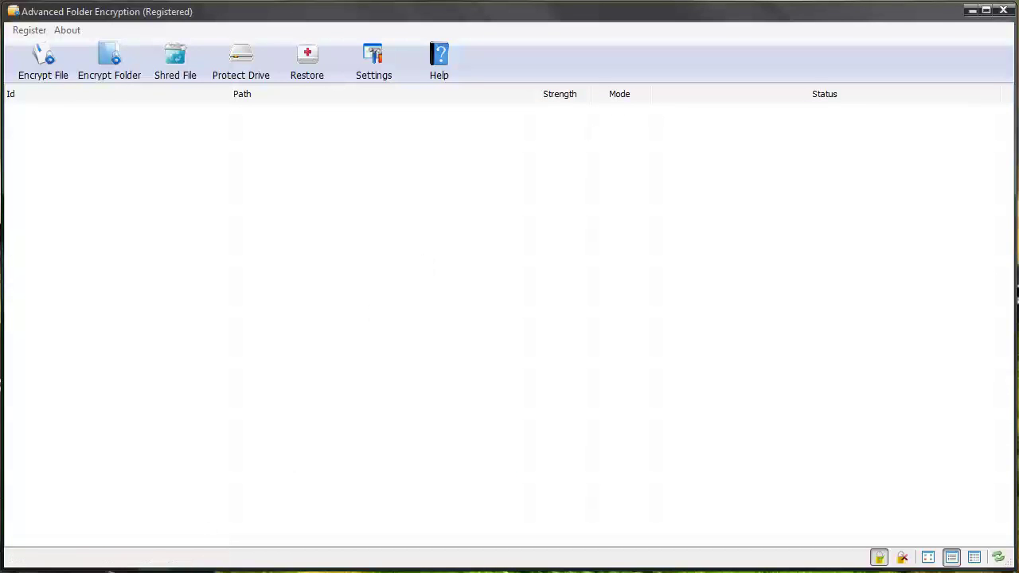